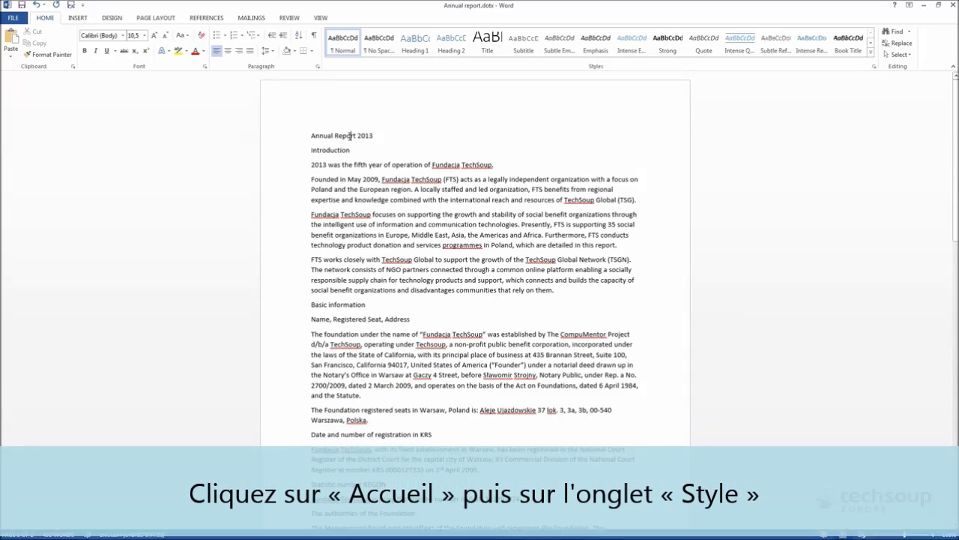
# Step: Style 'Annual Report 2013' as Title and make Introduction and Basic information Heading 1
pyautogui.click(488, 41)
pyautogui.click(346, 166)
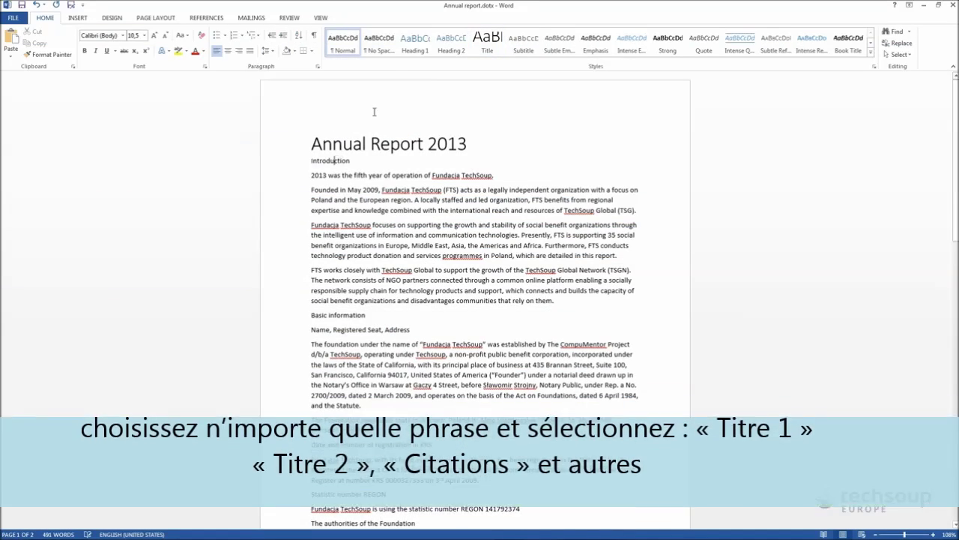
pyautogui.click(416, 42)
pyautogui.click(344, 323)
pyautogui.hotkey('ctrl', 'alt', '1')
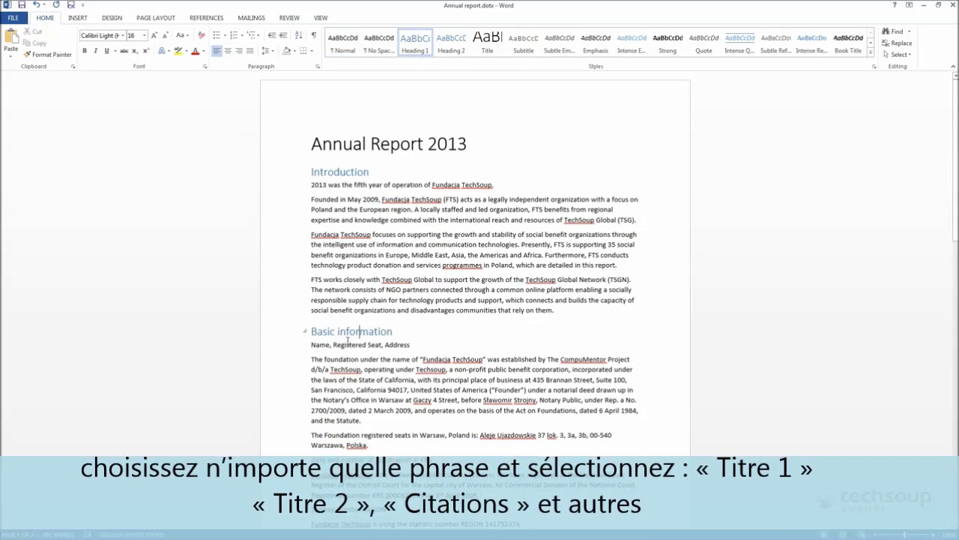
# Step: Apply Heading 2 to the Name/Registered Seat/Address, KRS and Statistic number REGON lines
pyautogui.click(445, 52)
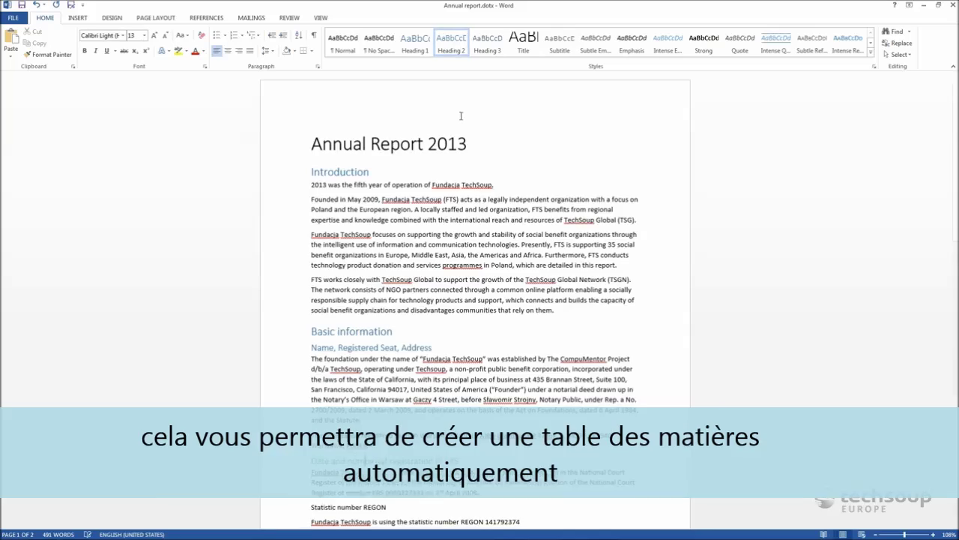
pyautogui.scroll(-3, 477, 317)
pyautogui.click(366, 333)
pyautogui.hotkey('ctrl', 'alt', '2')
pyautogui.click(374, 379)
pyautogui.hotkey('ctrl', 'alt', '2')
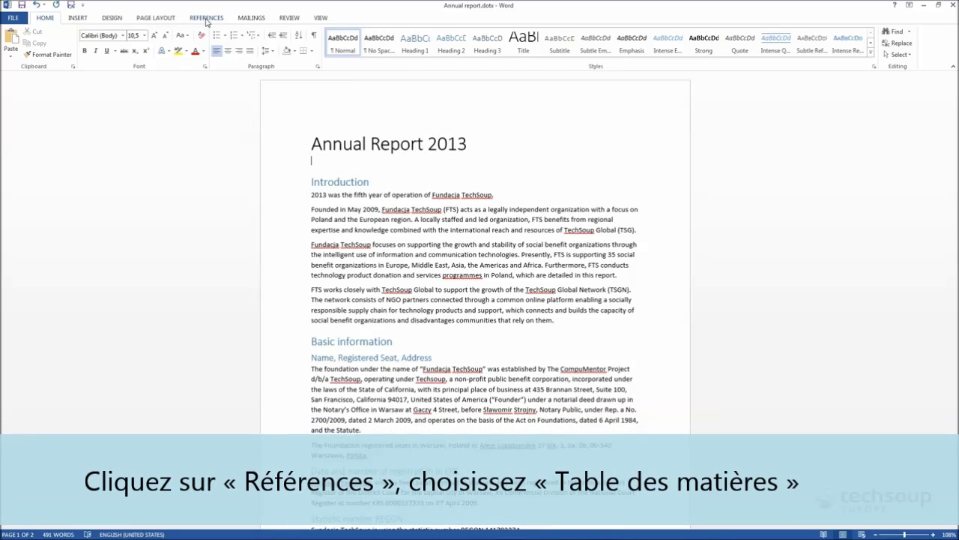
# Step: Look through the References Table of Contents options without inserting one
pyautogui.click(207, 19)
pyautogui.click(16, 46)
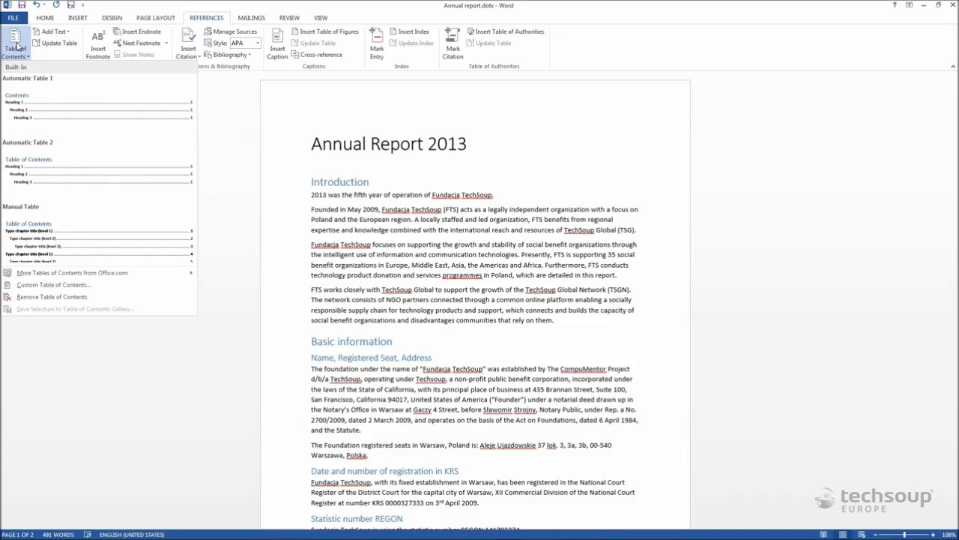
pyautogui.click(457, 222)
pyautogui.click(114, 18)
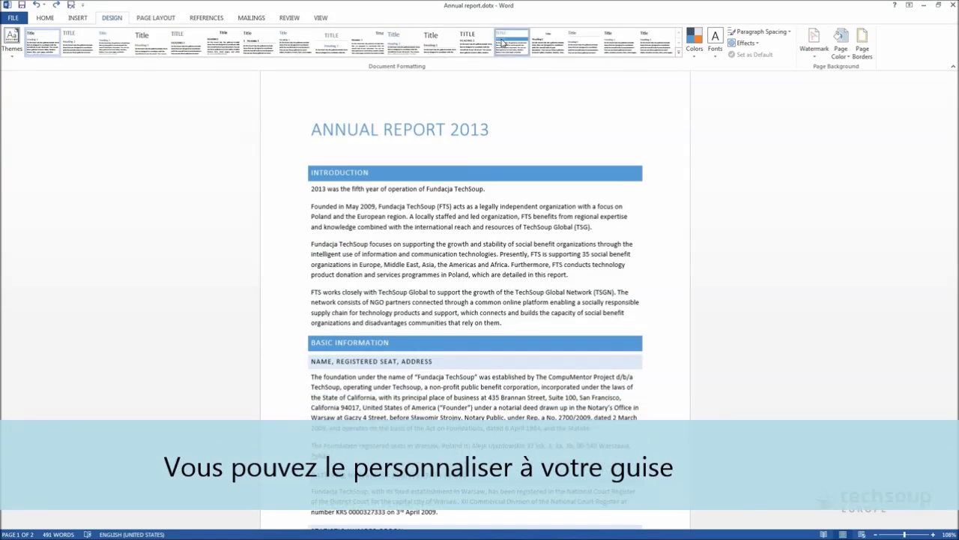
# Step: Apply the Shaded style set and Calibri theme fonts, then browse the theme colour sets
pyautogui.click(503, 43)
pyautogui.click(715, 41)
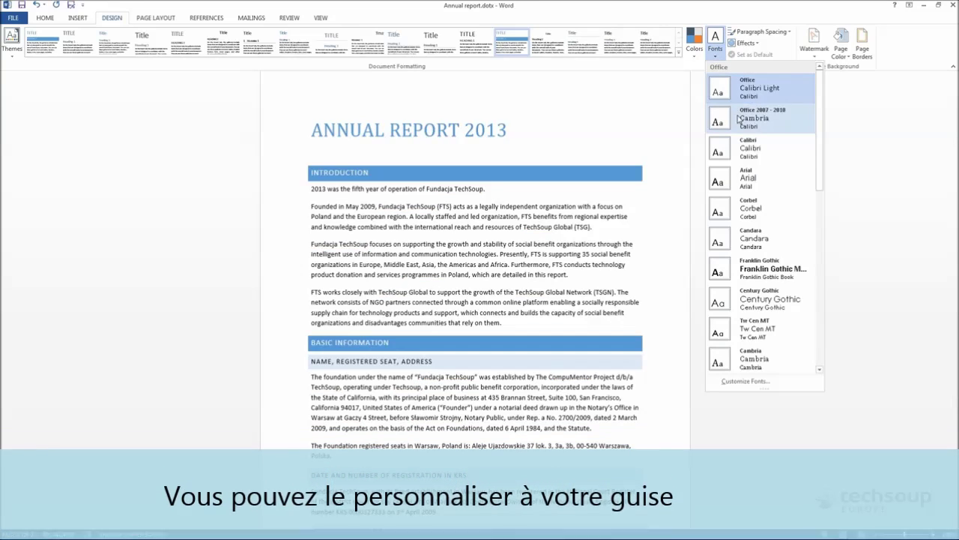
pyautogui.click(742, 148)
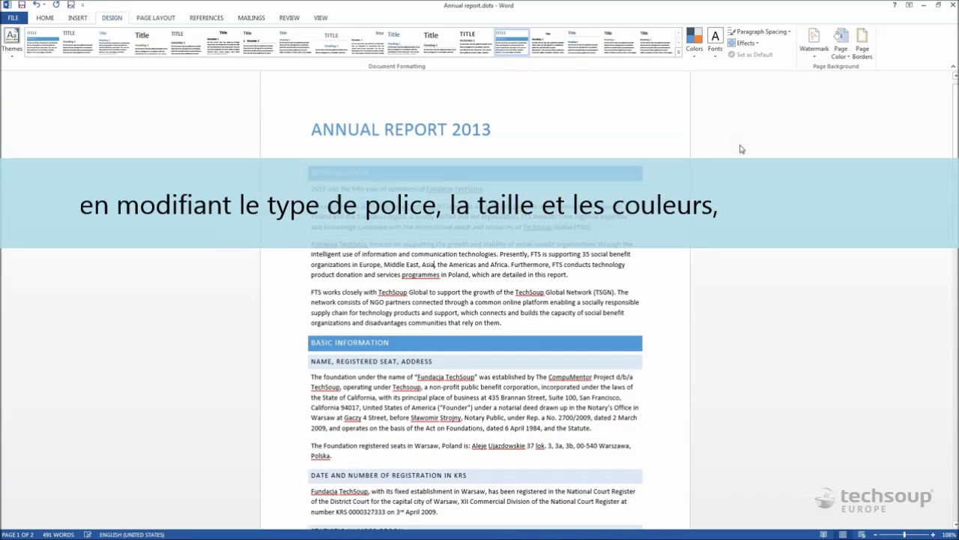
pyautogui.click(694, 42)
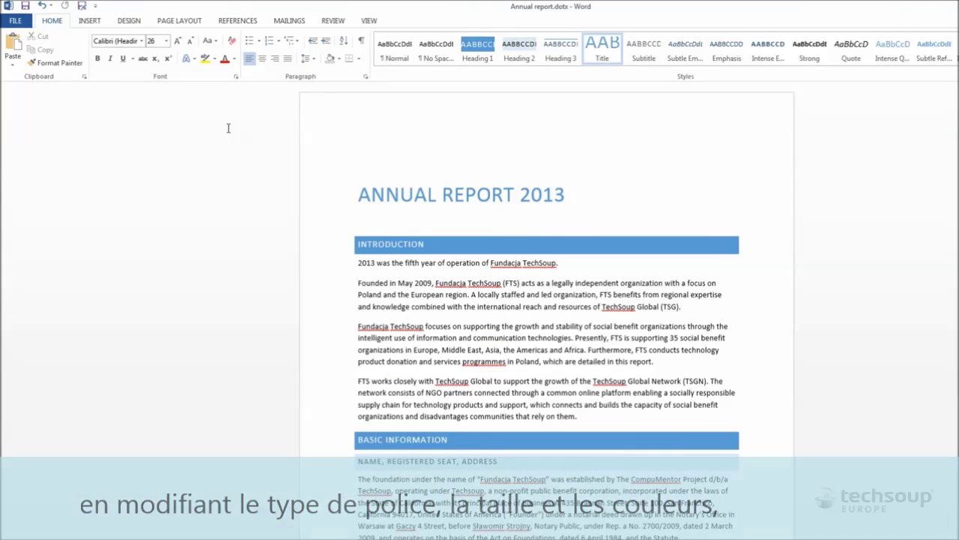
# Step: Paste the TechSoup logo into the page header, shrink it, and close the header
pyautogui.click(78, 18)
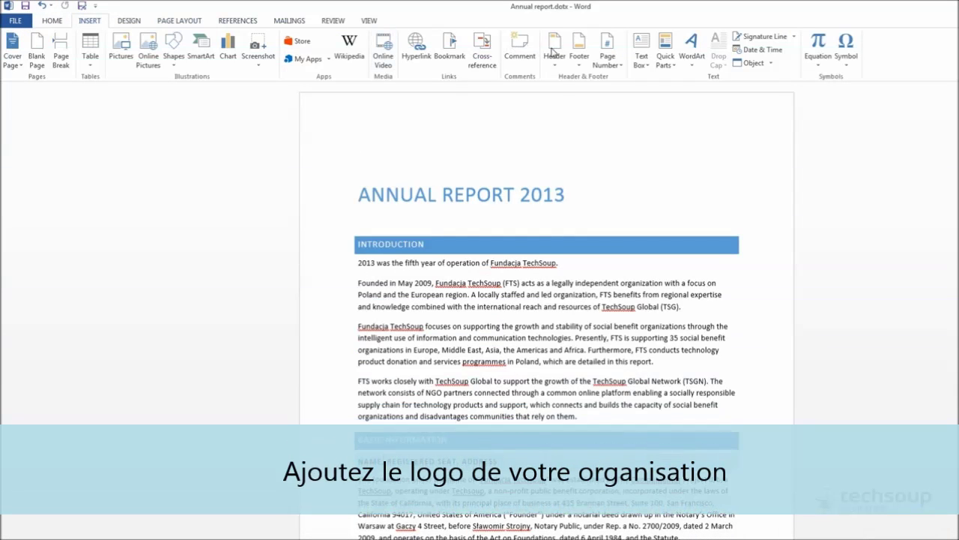
pyautogui.click(553, 51)
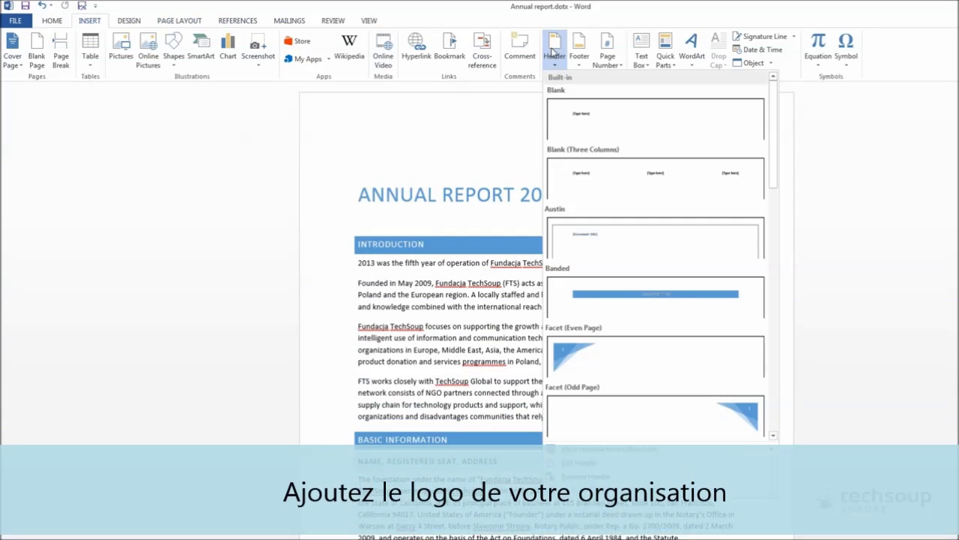
pyautogui.click(574, 463)
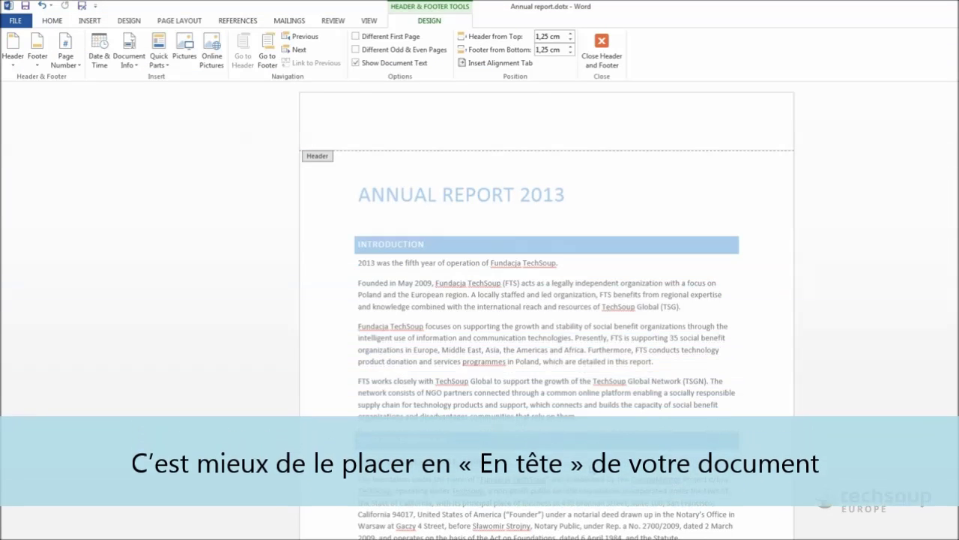
pyautogui.hotkey('ctrl', 'v')
pyautogui.moveTo(733, 238); pyautogui.dragTo(435, 145)
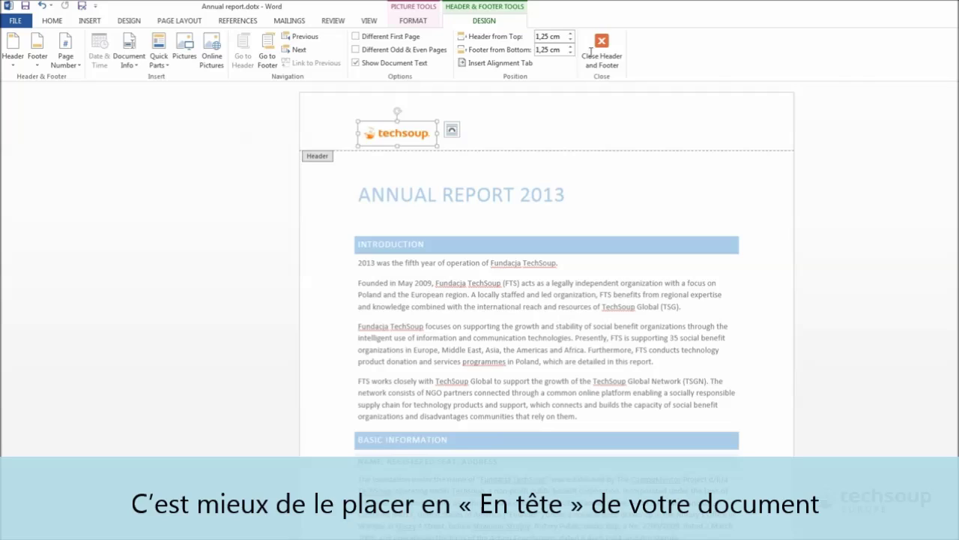
pyautogui.click(591, 52)
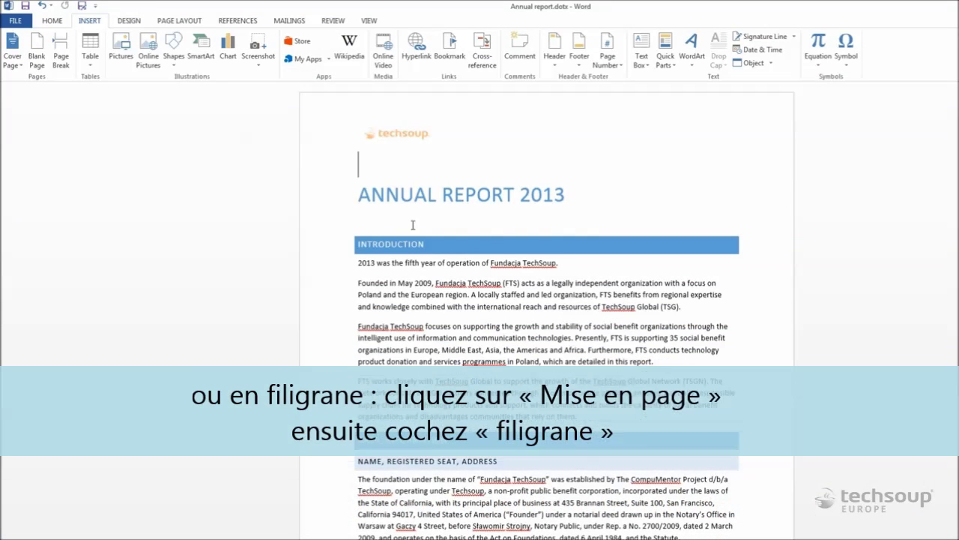
# Step: Preview the Design tab watermark choices without adding a watermark
pyautogui.click(120, 21)
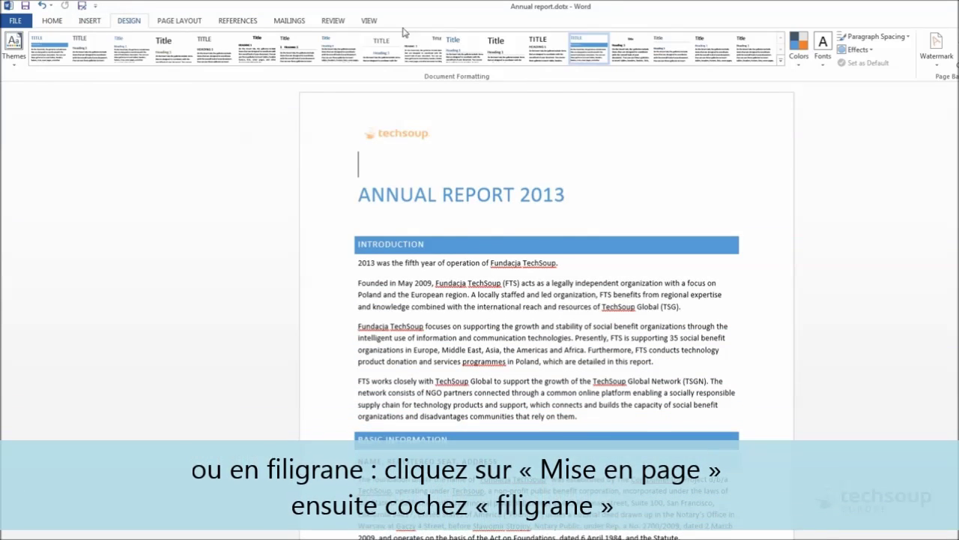
pyautogui.click(936, 45)
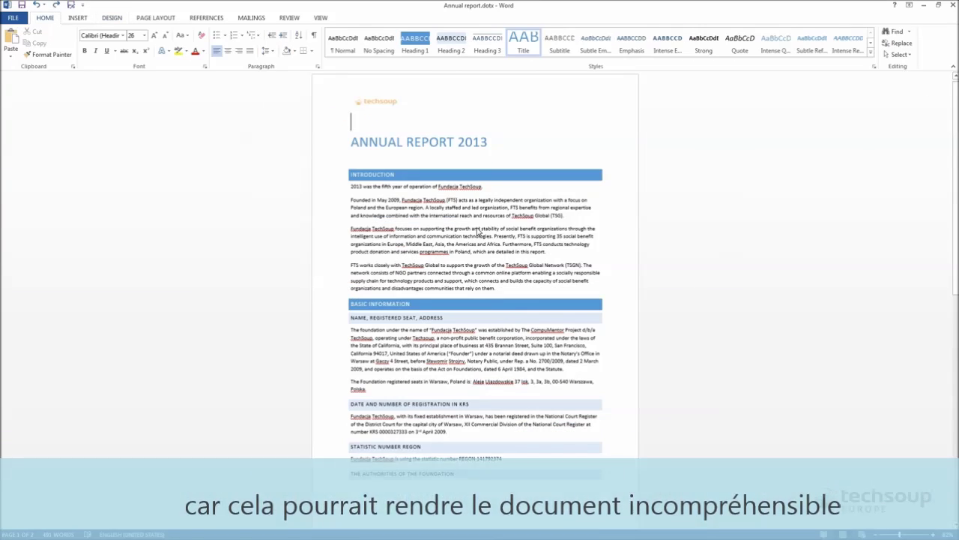
pyautogui.click(78, 18)
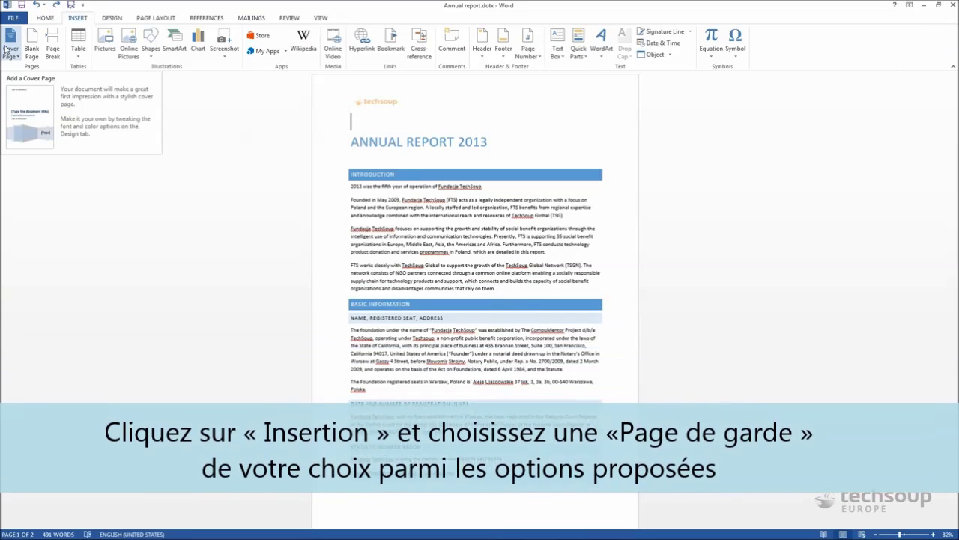
# Step: Insert the Retrospect cover page at the start of the report
pyautogui.click(9, 48)
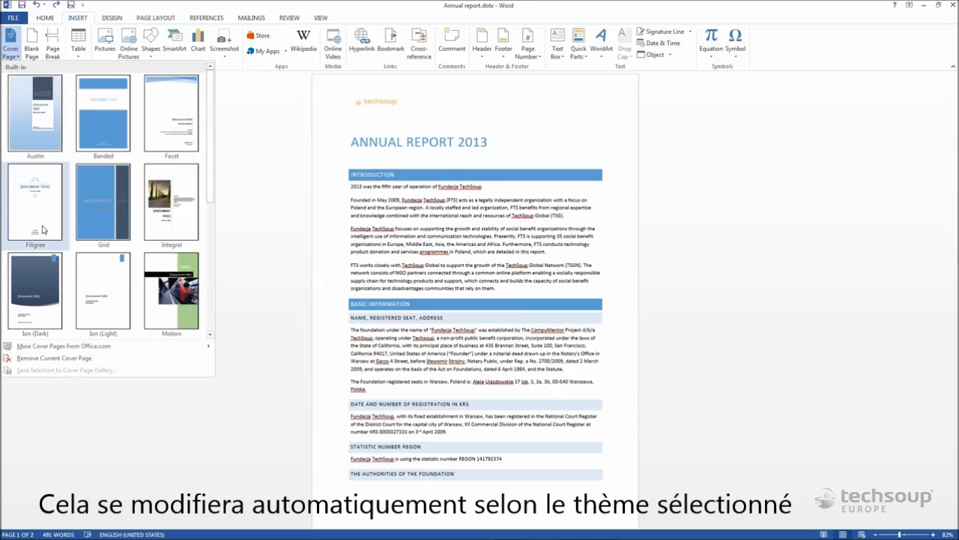
pyautogui.scroll(-3, 43, 230)
pyautogui.click(43, 140)
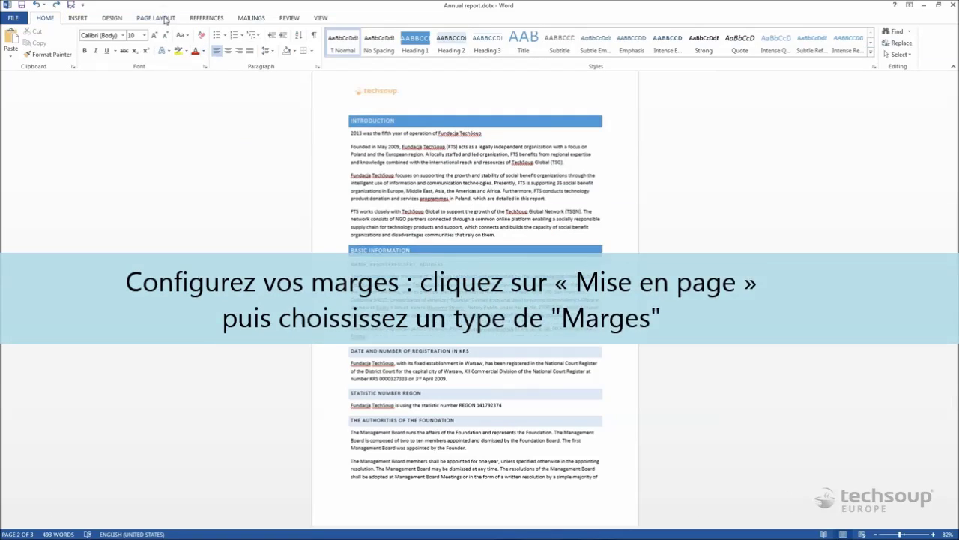
# Step: Set the page margins to Moderate, keeping portrait orientation
pyautogui.click(156, 17)
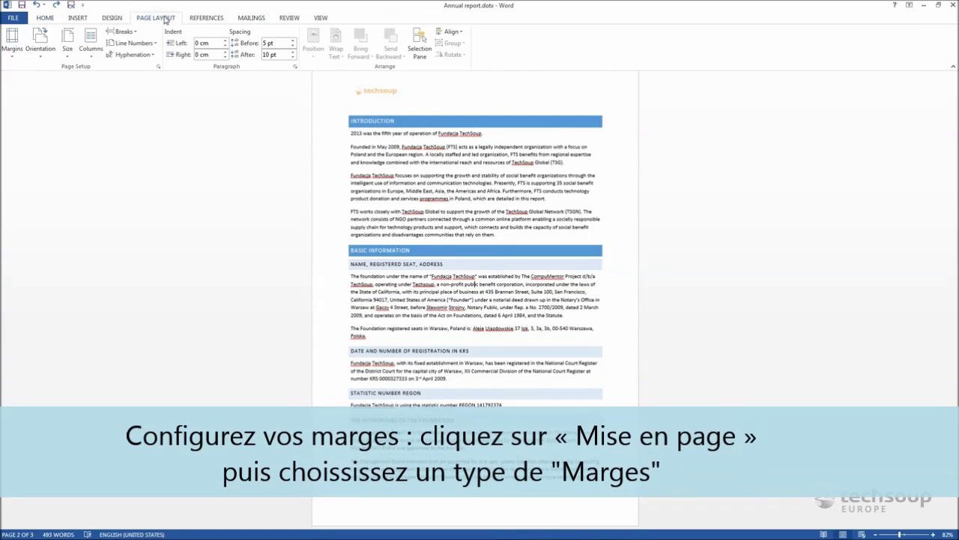
pyautogui.click(13, 47)
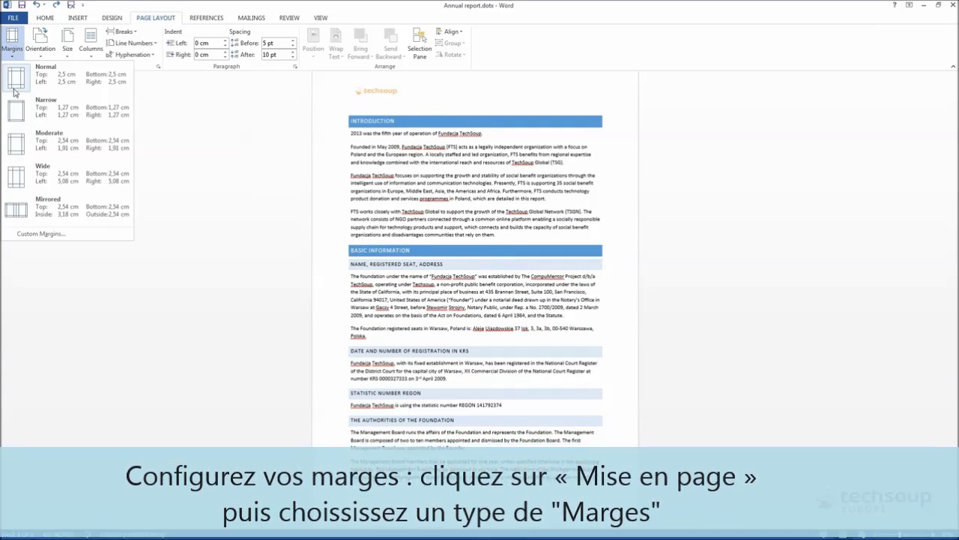
pyautogui.click(17, 149)
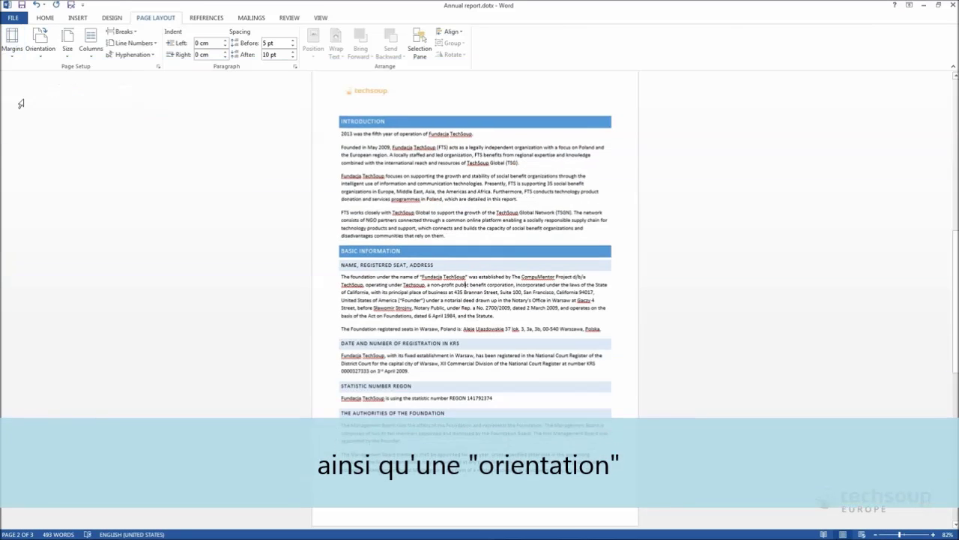
pyautogui.click(41, 47)
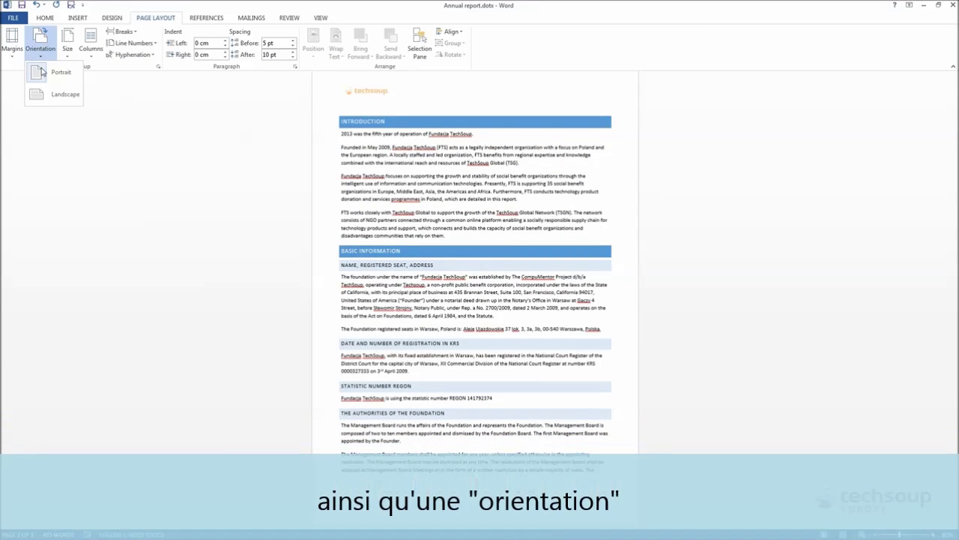
pyautogui.click(75, 19)
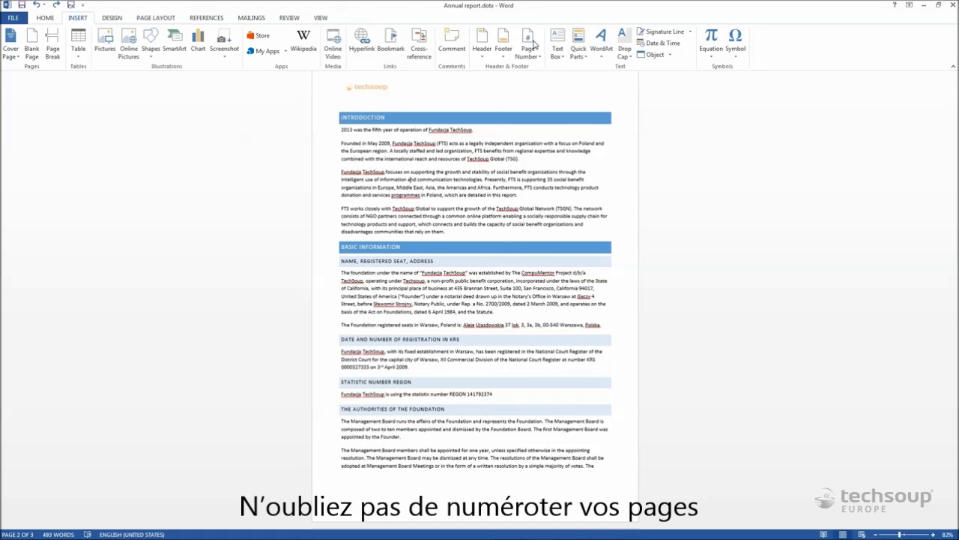
pyautogui.moveTo(540, 81)
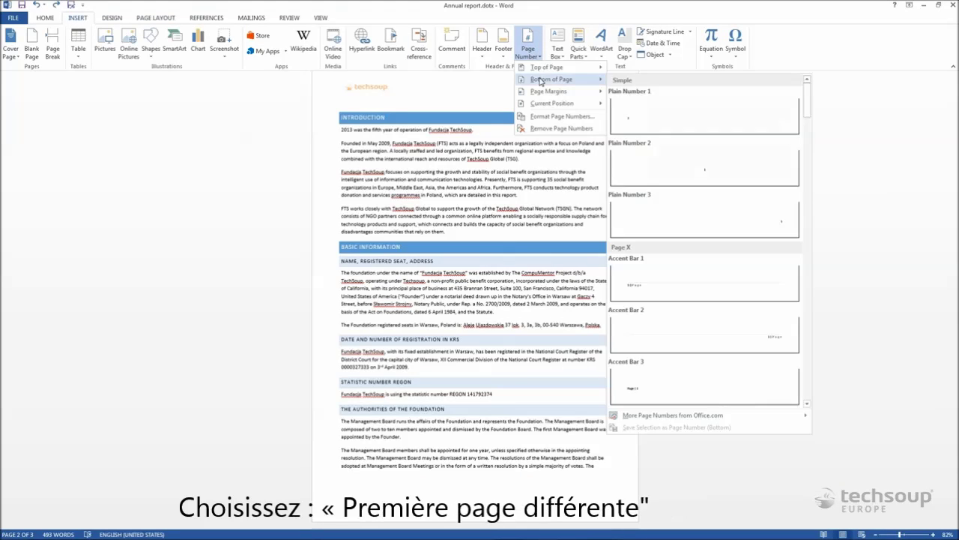
pyautogui.click(632, 123)
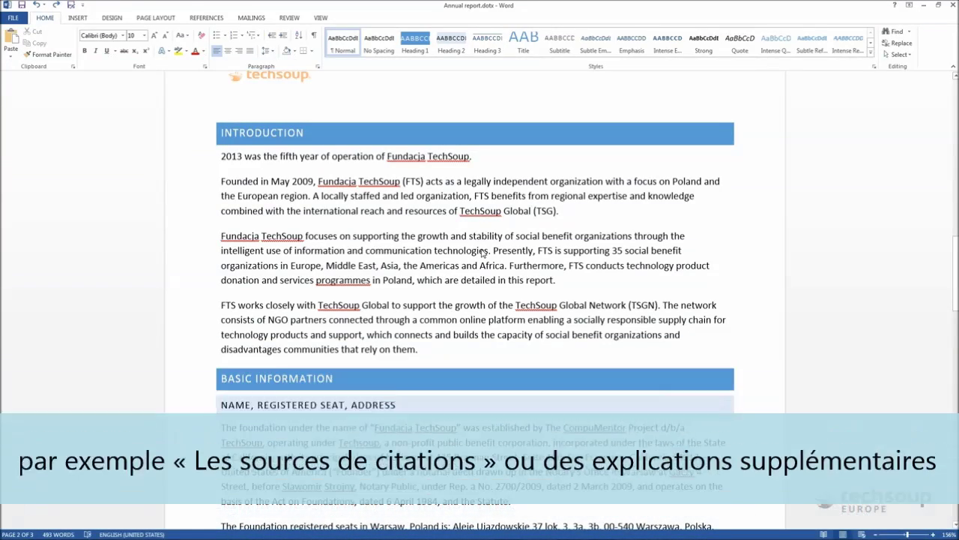
pyautogui.click(211, 19)
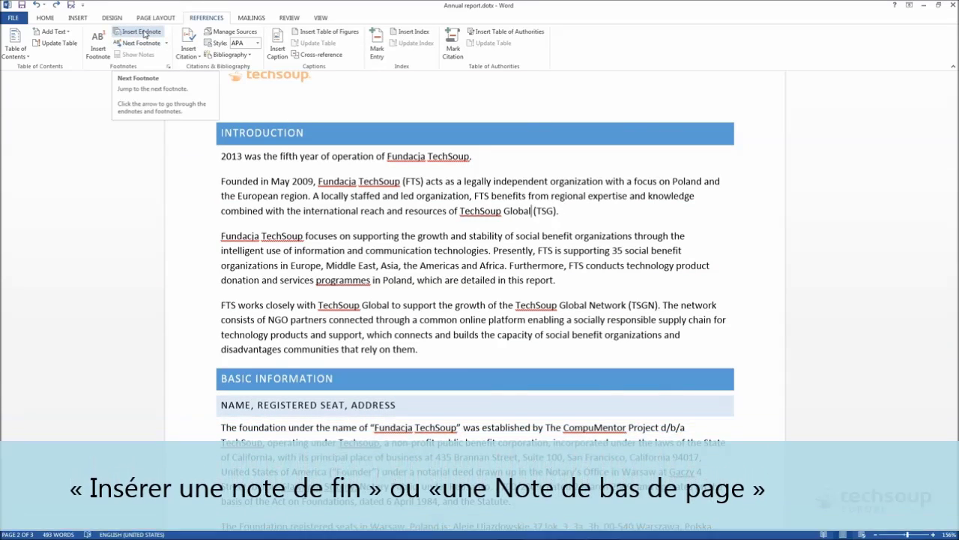
pyautogui.click(142, 32)
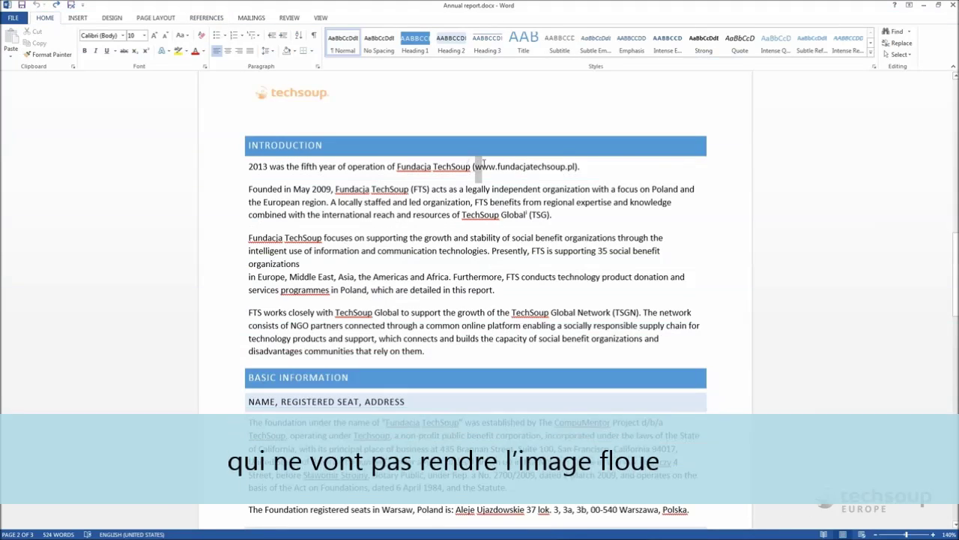
pyautogui.moveTo(476, 166); pyautogui.dragTo(576, 166)
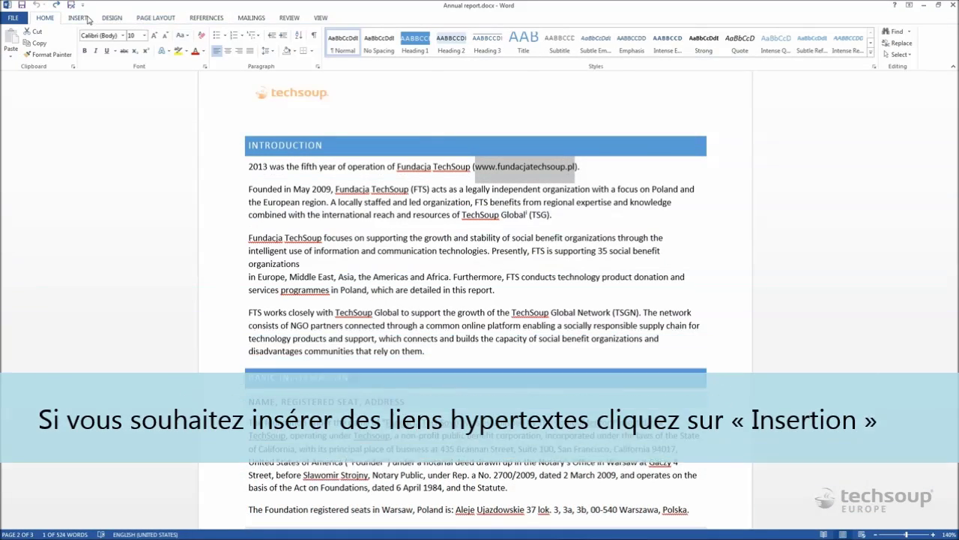
# Step: Turn the selected intro web address into a hyperlink
pyautogui.click(77, 17)
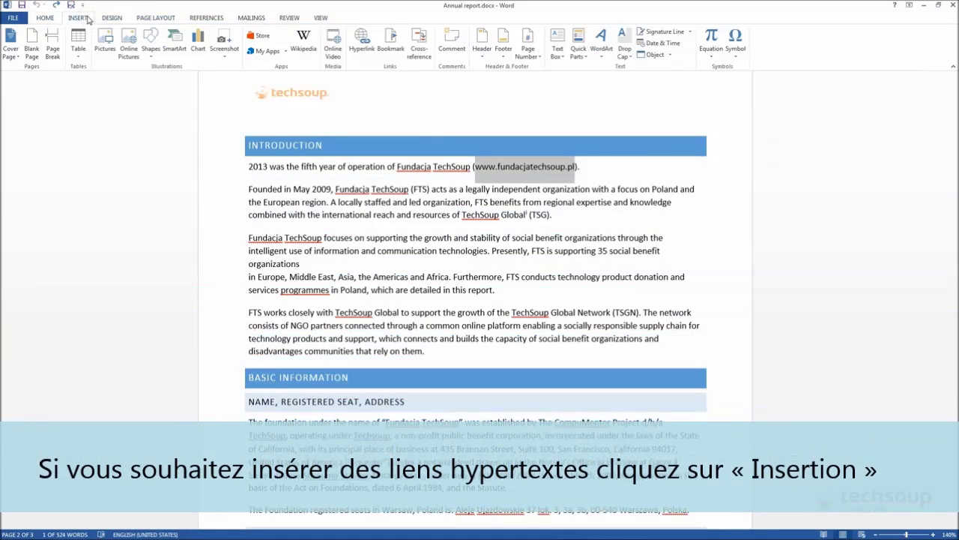
pyautogui.click(362, 41)
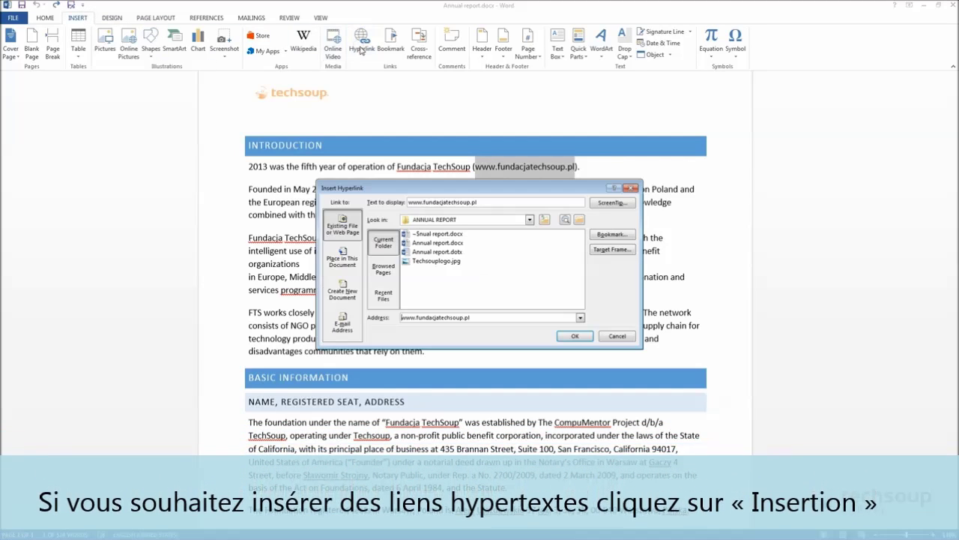
pyautogui.click(572, 337)
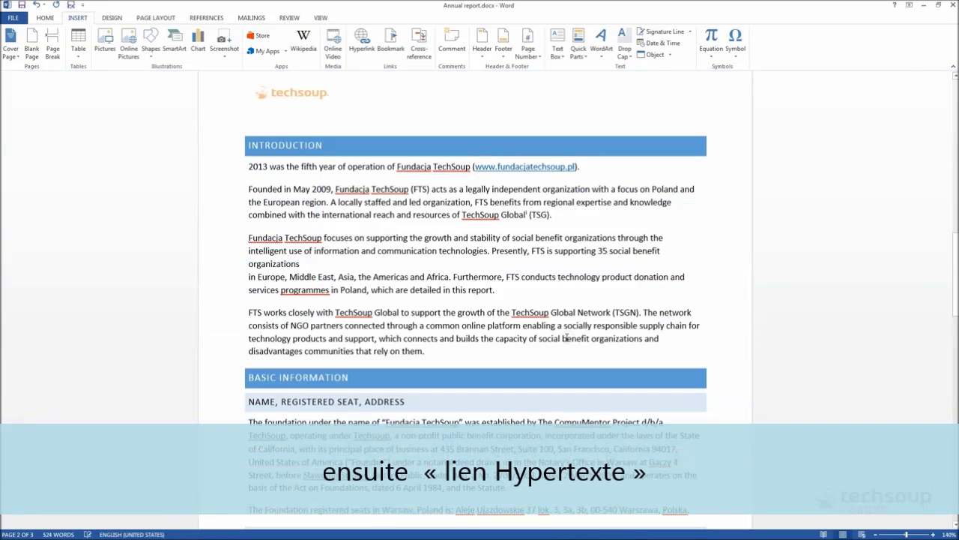
# Step: Lay out the 'FTS works closely' paragraph in two columns
pyautogui.moveTo(434, 350); pyautogui.dragTo(249, 310)
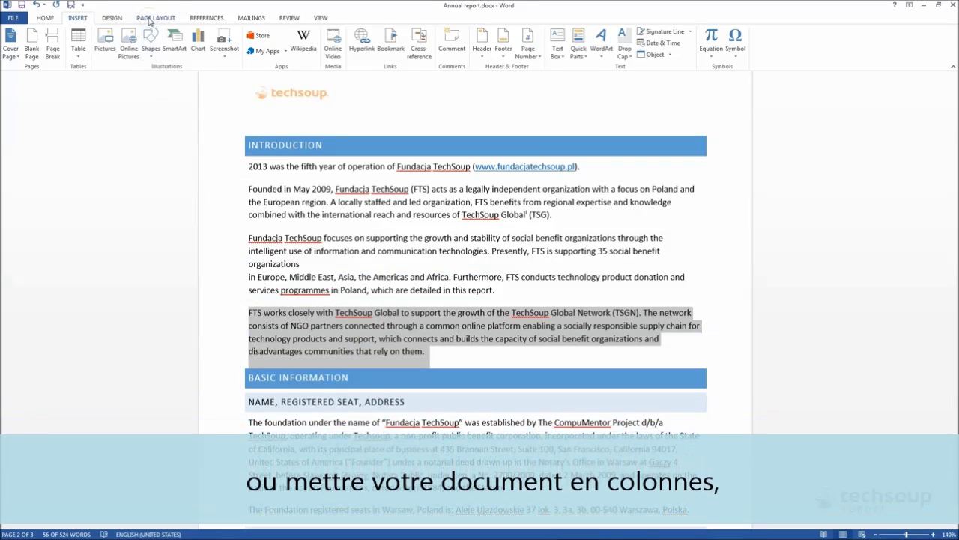
pyautogui.click(155, 17)
pyautogui.click(91, 44)
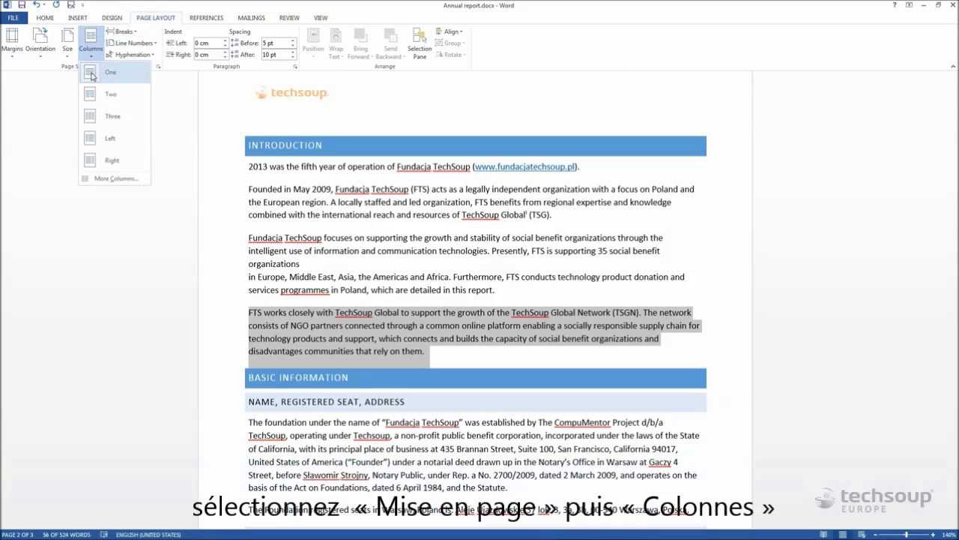
pyautogui.click(91, 95)
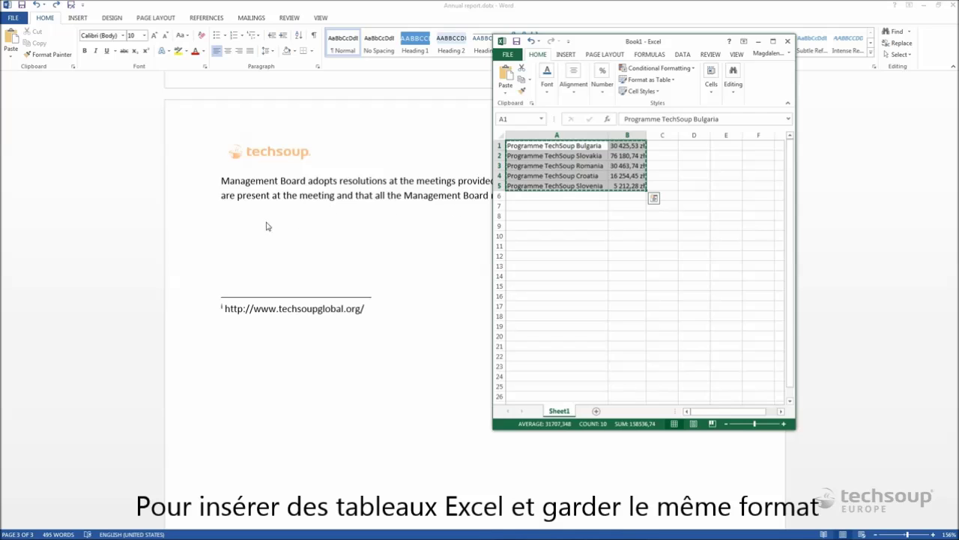
# Step: Paste the Excel range A1:B5 as a linked table with destination styles and widen its amount column
pyautogui.click(235, 231)
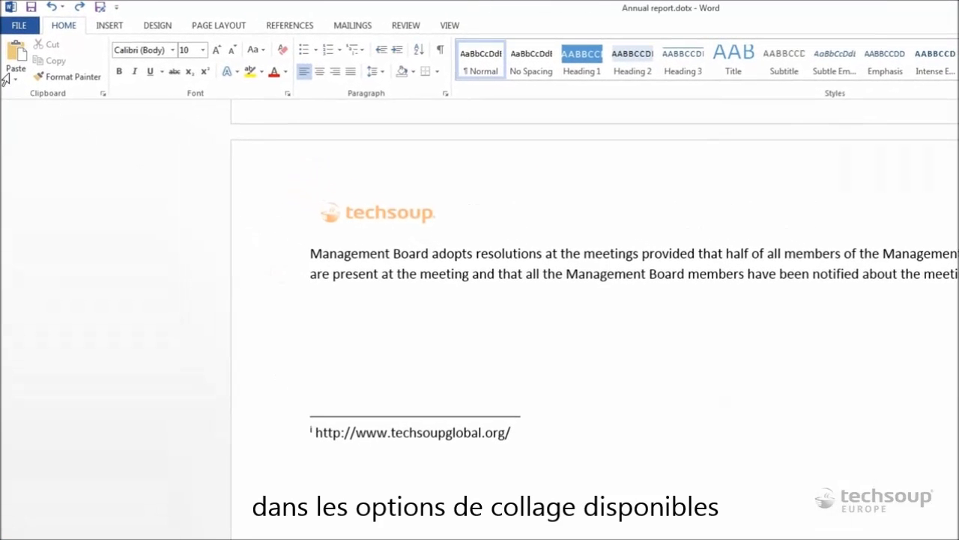
pyautogui.click(15, 81)
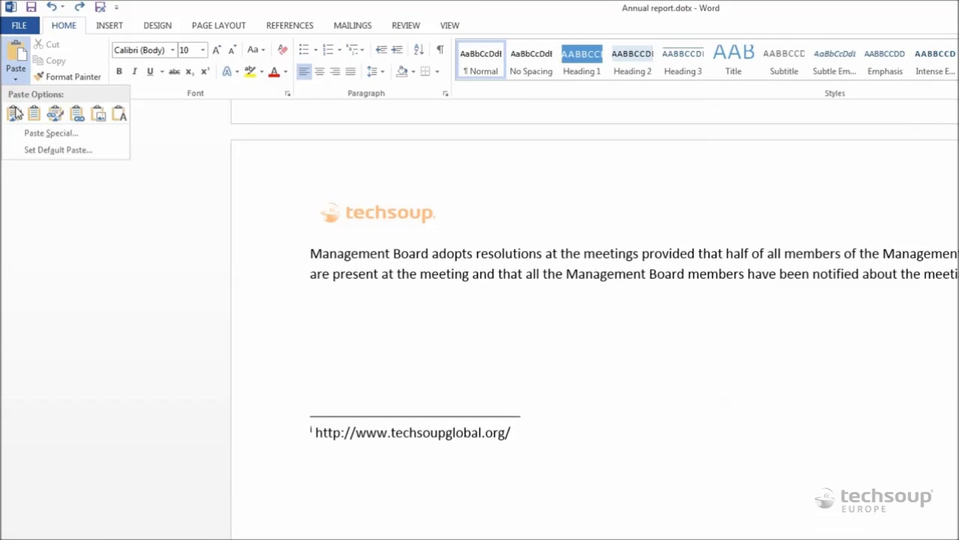
pyautogui.click(78, 114)
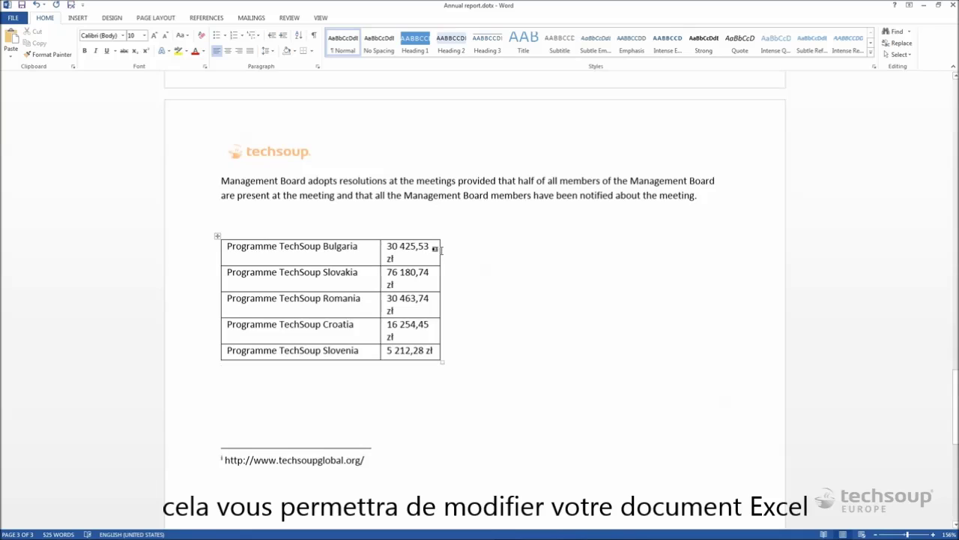
pyautogui.moveTo(443, 251); pyautogui.dragTo(473, 250)
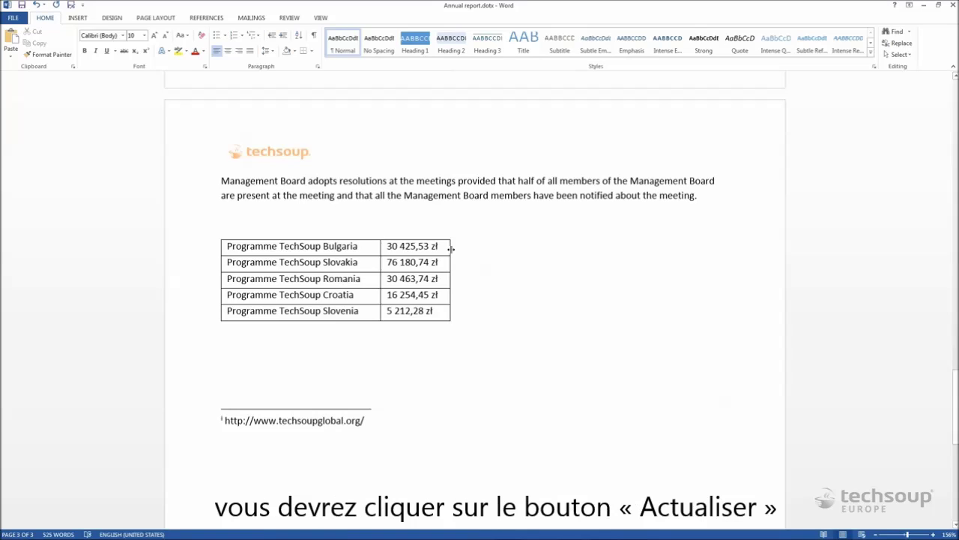
pyautogui.scroll(-7, 451, 248)
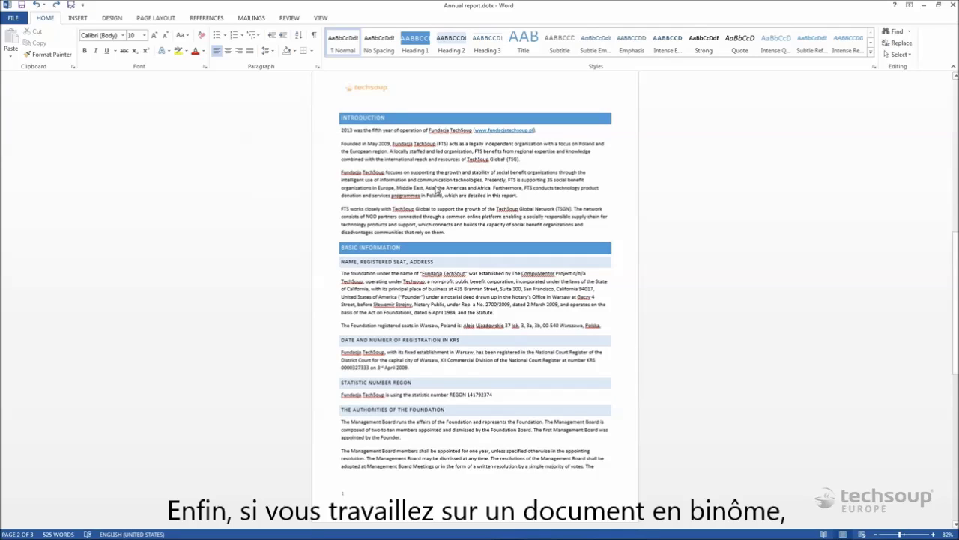
# Step: Check the intro paragraph's Line and Page Breaks settings, keeping widow/orphan control on
pyautogui.click(289, 17)
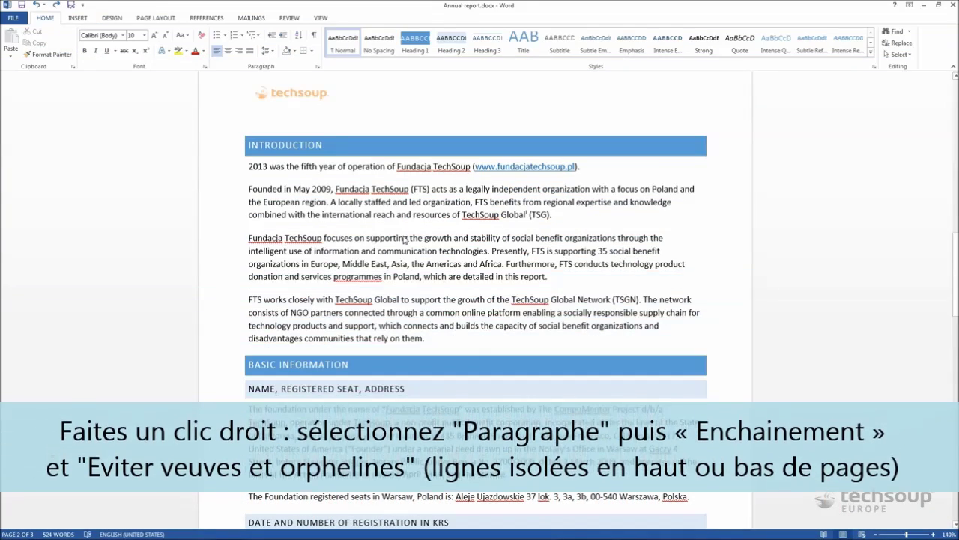
pyautogui.rightClick(405, 238)
pyautogui.click(429, 309)
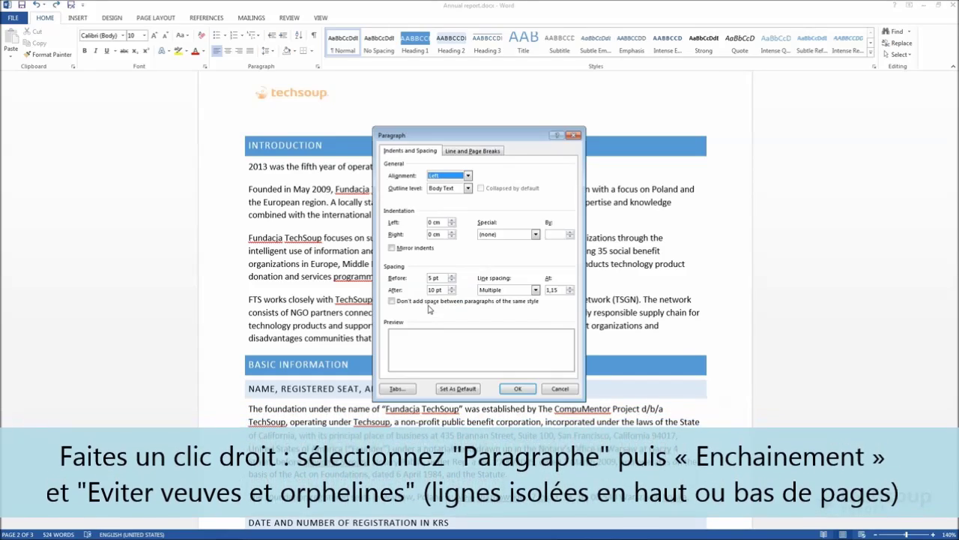
pyautogui.click(472, 151)
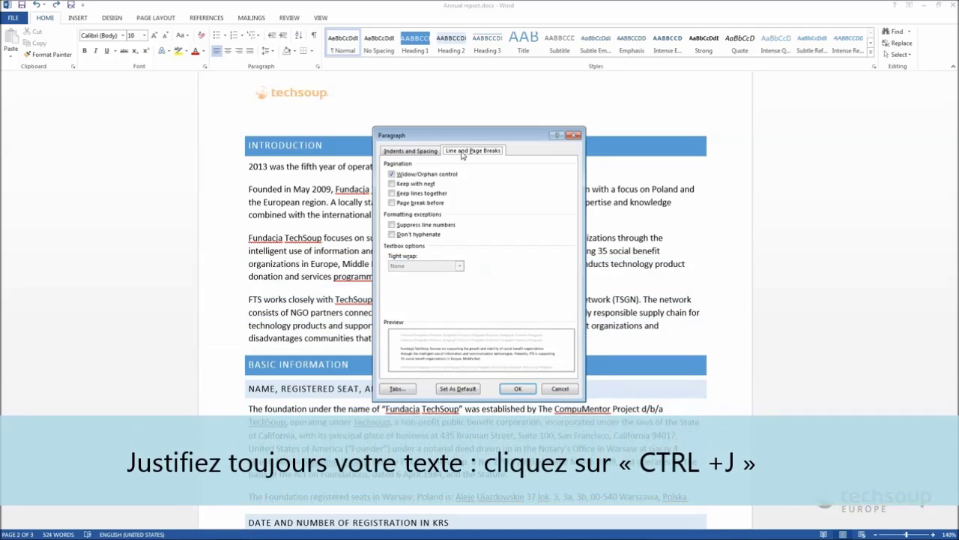
pyautogui.click(520, 388)
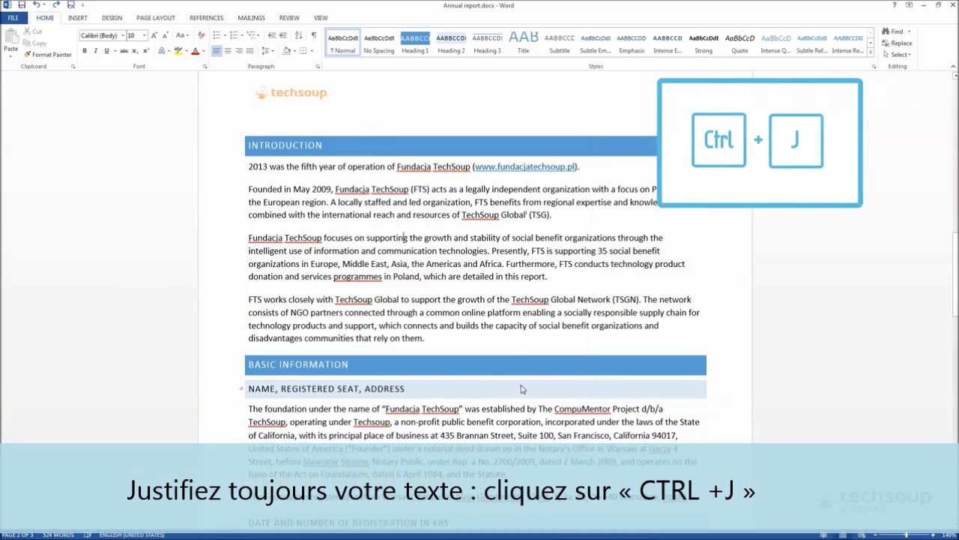
# Step: Justify the four Introduction paragraphs and insert a manual line break before 'in Europe'
pyautogui.moveTo(437, 339); pyautogui.dragTo(237, 167)
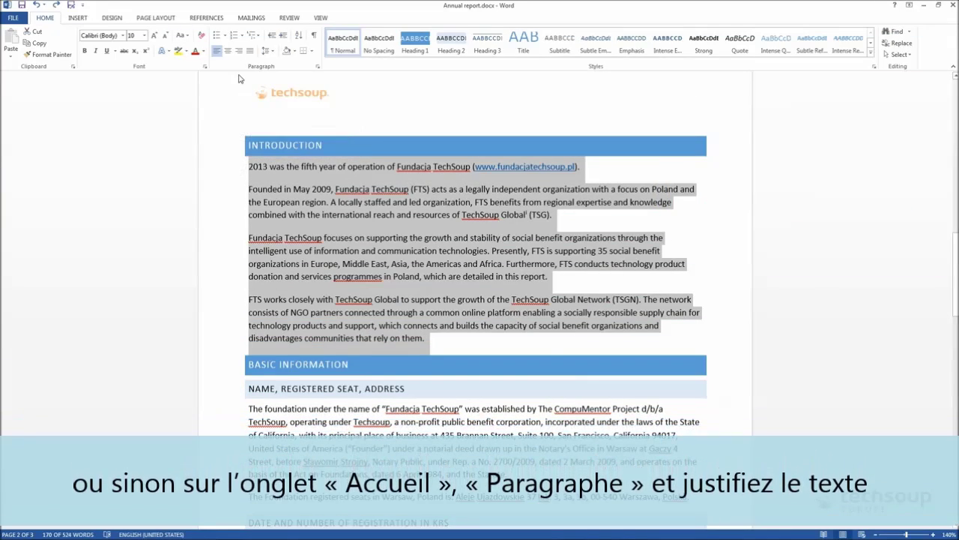
pyautogui.click(248, 54)
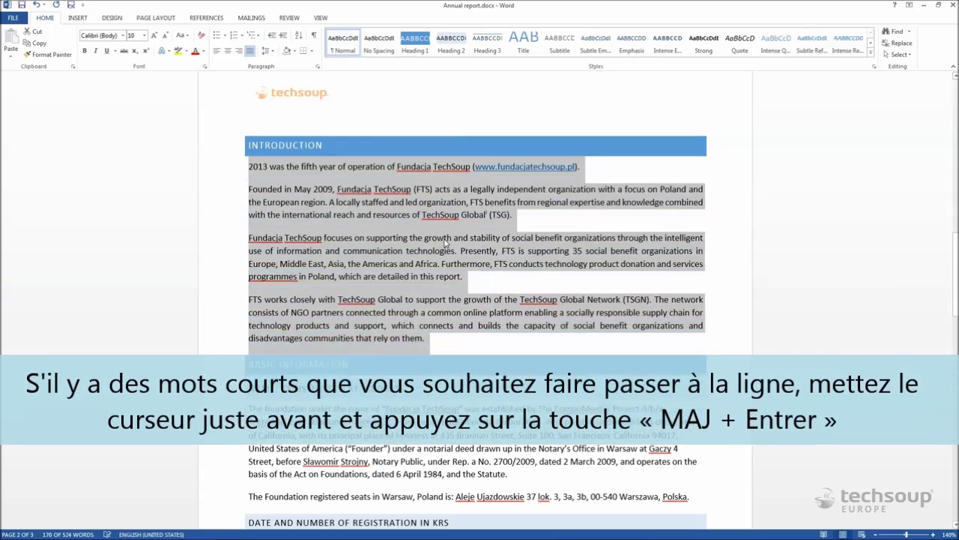
pyautogui.click(443, 240)
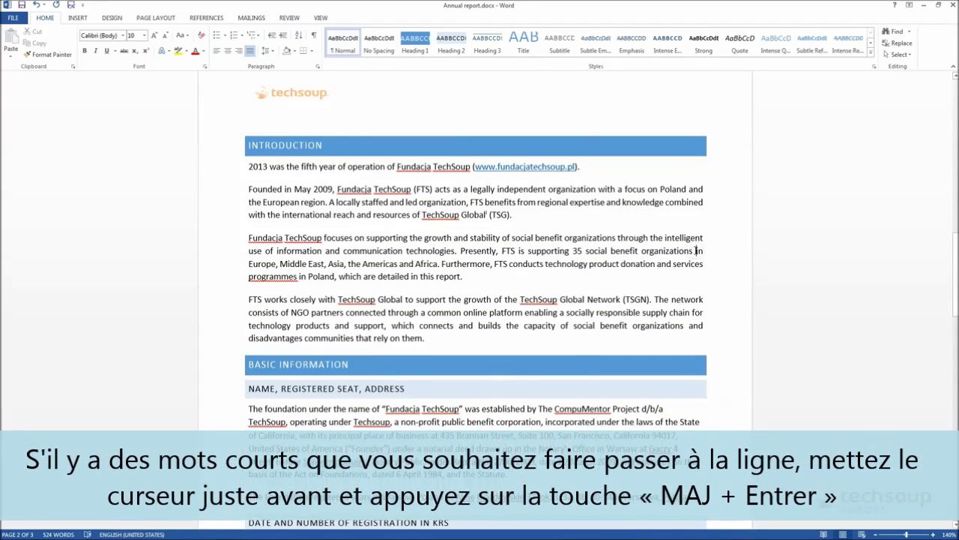
pyautogui.hotkey('shift', 'Return')
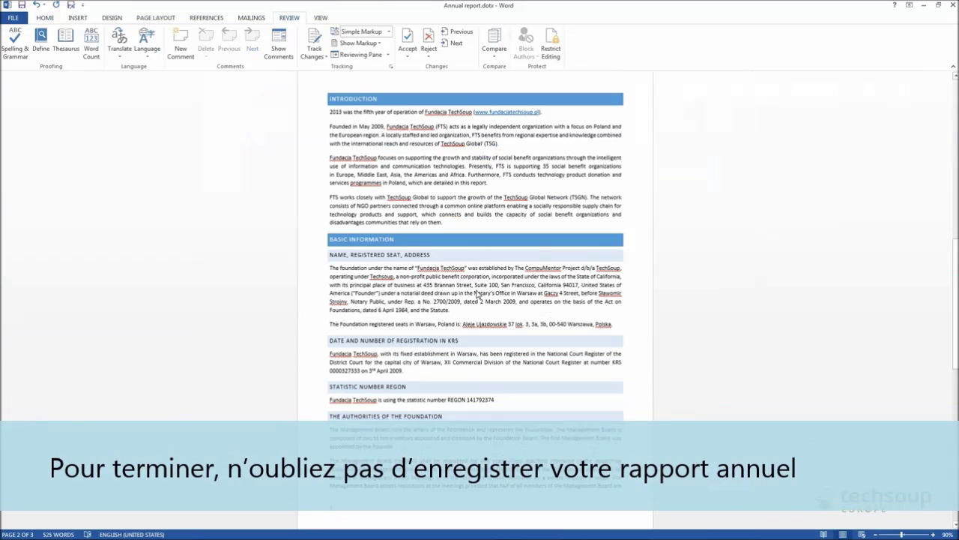
pyautogui.click(6, 18)
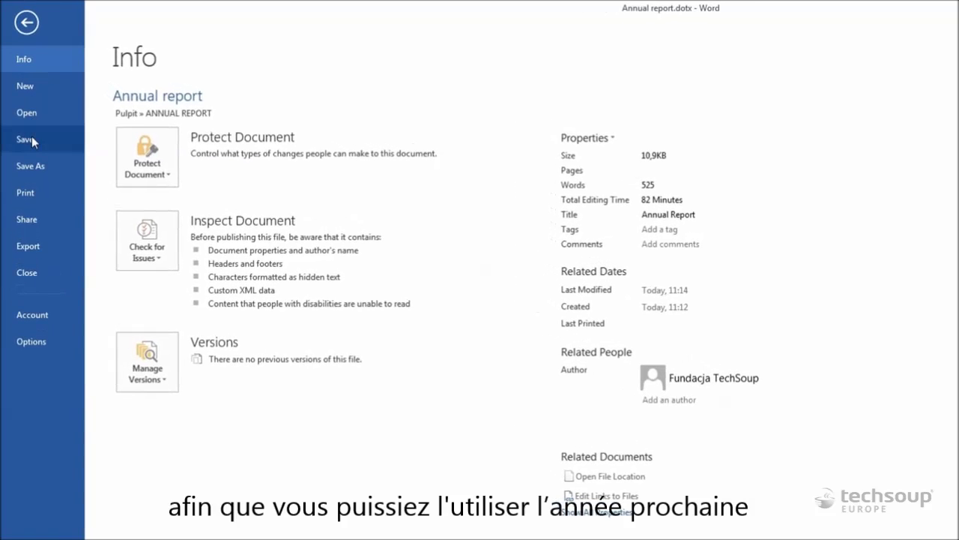